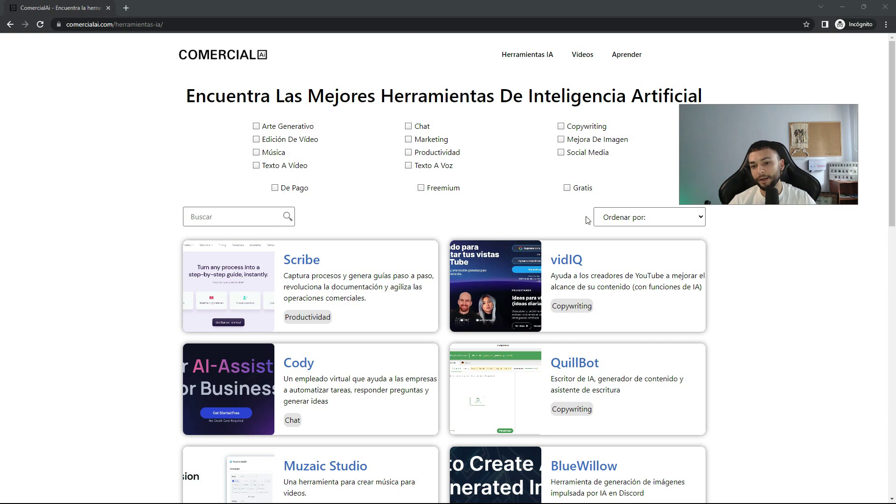
{"action": "left_click", "coordinate": [616, 220]}
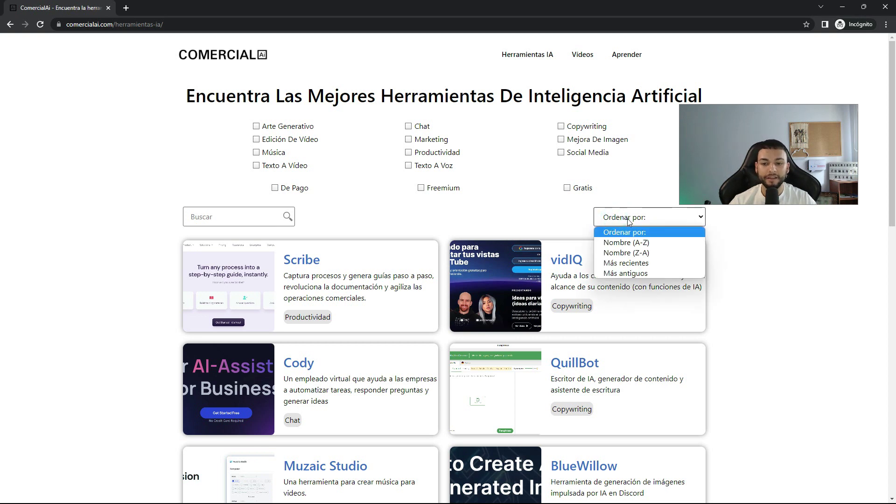
{"action": "left_click", "coordinate": [629, 220]}
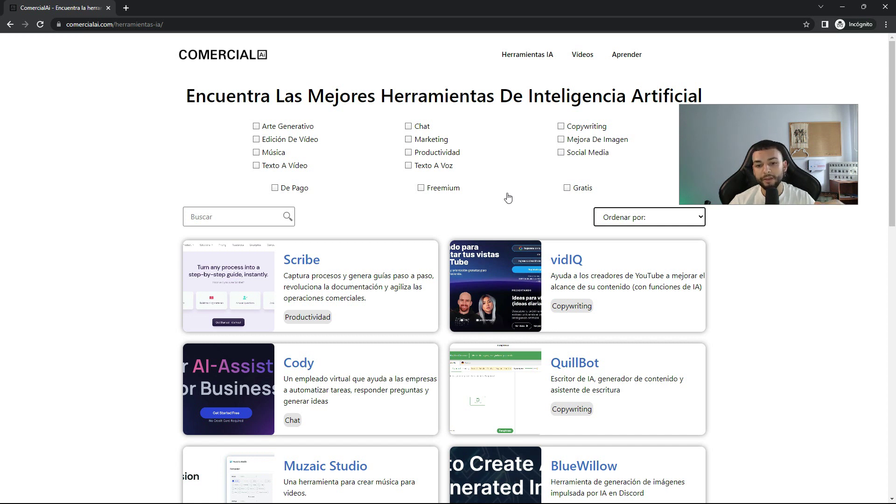
Step: Open the Cody, Muzaic Studio and BlueWillow tool pages from the AI tools directory in new tabs
{"action": "scroll", "coordinate": [527, 186], "scroll_direction": "down", "scroll_amount": 2}
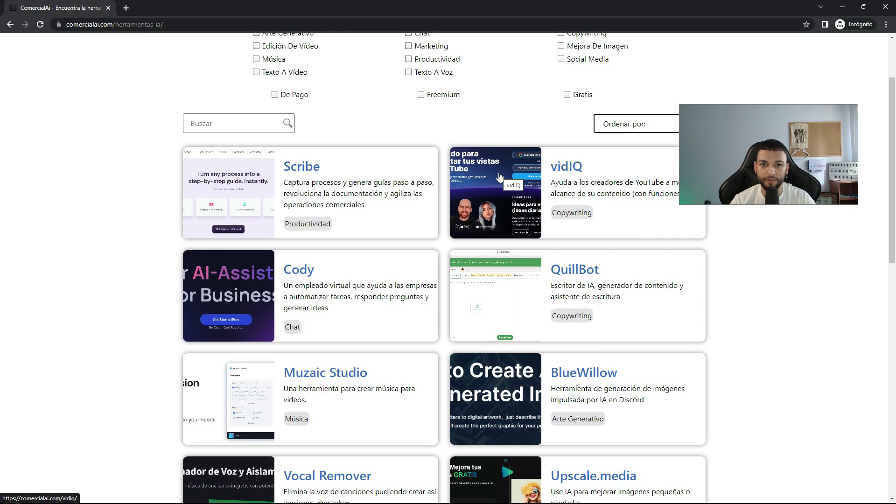
{"action": "scroll", "coordinate": [498, 176], "scroll_direction": "down", "scroll_amount": 1}
{"action": "right_click", "coordinate": [323, 229]}
{"action": "left_click", "coordinate": [364, 232]}
{"action": "scroll", "coordinate": [365, 238], "scroll_direction": "down", "scroll_amount": 2}
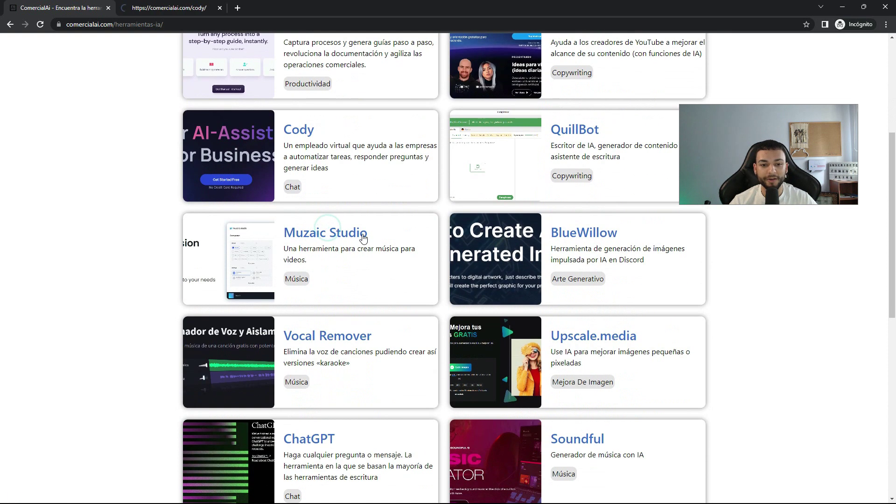
{"action": "right_click", "coordinate": [365, 238]}
{"action": "left_click", "coordinate": [371, 244]}
{"action": "right_click", "coordinate": [573, 235]}
{"action": "left_click", "coordinate": [587, 246]}
Step: Open the Vocal Remover, Soundful, AdCreative.ai and Writesonic tool pages in new tabs
{"action": "scroll", "coordinate": [497, 291], "scroll_direction": "down", "scroll_amount": 1}
{"action": "scroll", "coordinate": [497, 291], "scroll_direction": "down", "scroll_amount": 1}
{"action": "right_click", "coordinate": [352, 250]}
{"action": "left_click", "coordinate": [364, 255]}
{"action": "right_click", "coordinate": [557, 344]}
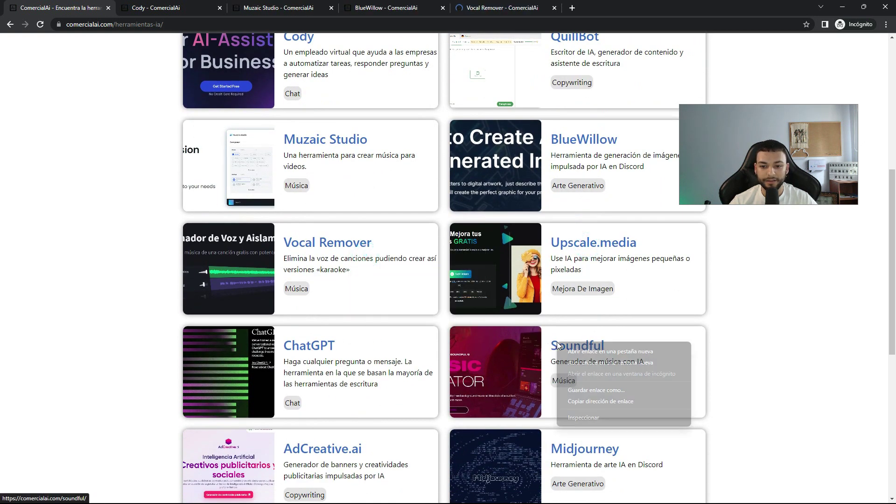
{"action": "left_click", "coordinate": [572, 351]}
{"action": "scroll", "coordinate": [436, 350], "scroll_direction": "down", "scroll_amount": 3}
{"action": "right_click", "coordinate": [358, 310]}
{"action": "left_click", "coordinate": [374, 320]}
{"action": "scroll", "coordinate": [467, 329], "scroll_direction": "down", "scroll_amount": 2}
{"action": "middle_click", "coordinate": [400, 336]}
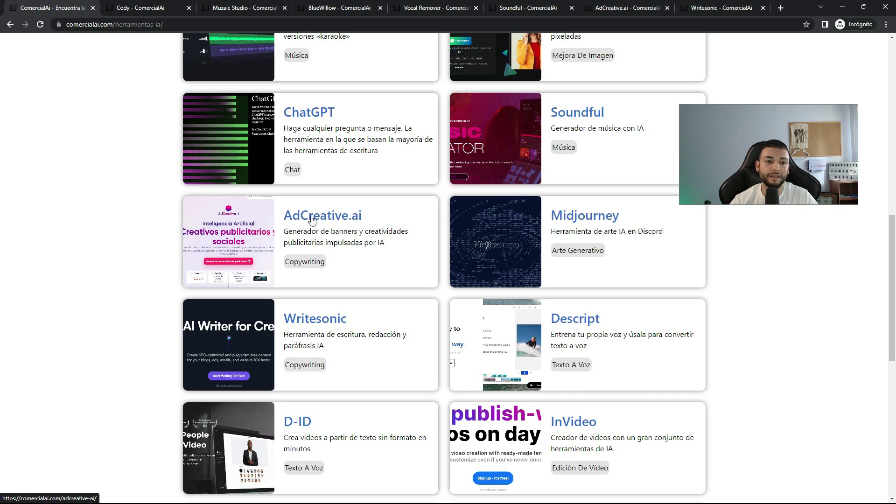
Step: Visit Cody's official website from its directory page and dismiss the translation offer
{"action": "left_click", "coordinate": [140, 8]}
{"action": "left_click", "coordinate": [469, 312]}
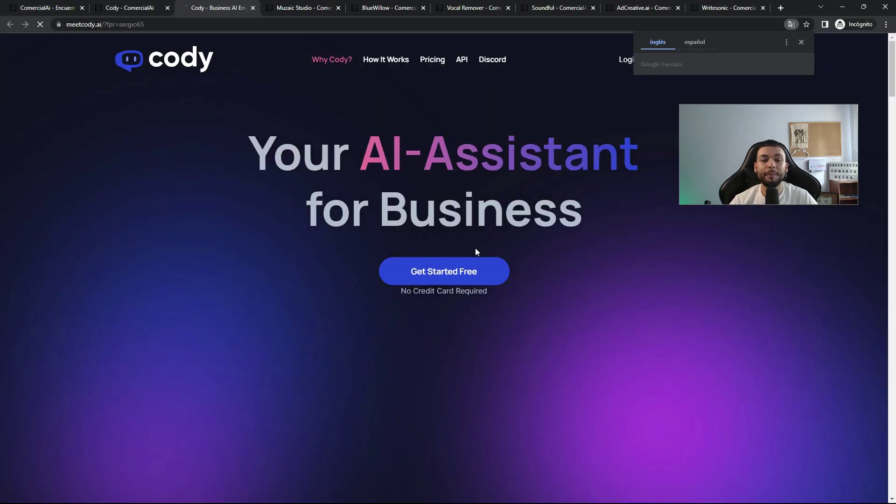
{"action": "left_click", "coordinate": [803, 44]}
Step: Open the Affiliates sign-up page from the footer of the Cody website
{"action": "scroll", "coordinate": [575, 238], "scroll_direction": "down", "scroll_amount": 20}
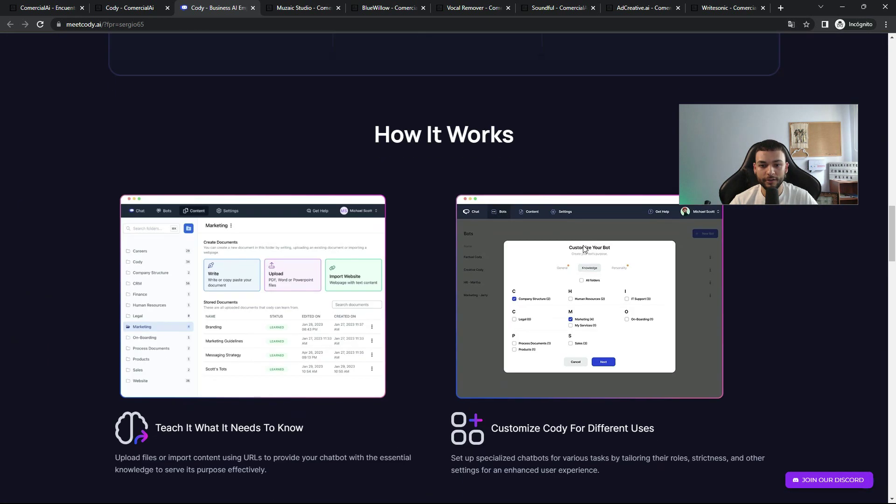
{"action": "scroll", "coordinate": [578, 261], "scroll_direction": "down", "scroll_amount": 10}
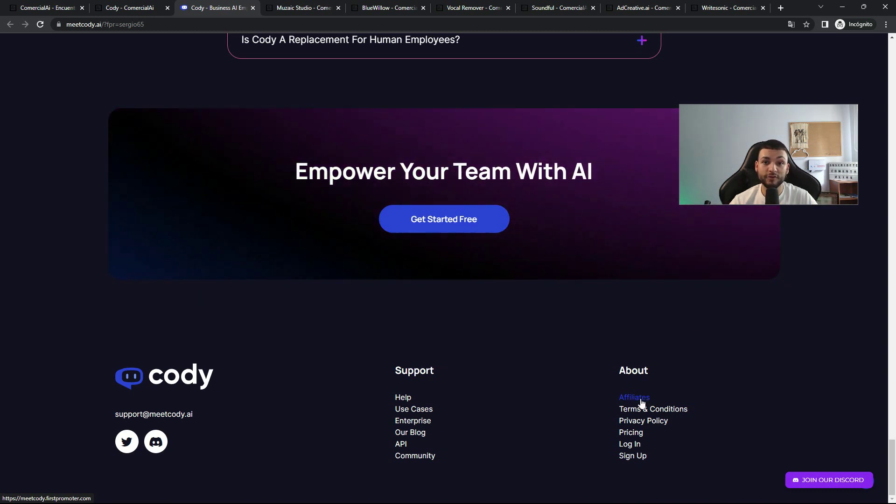
{"action": "left_click", "coordinate": [642, 402]}
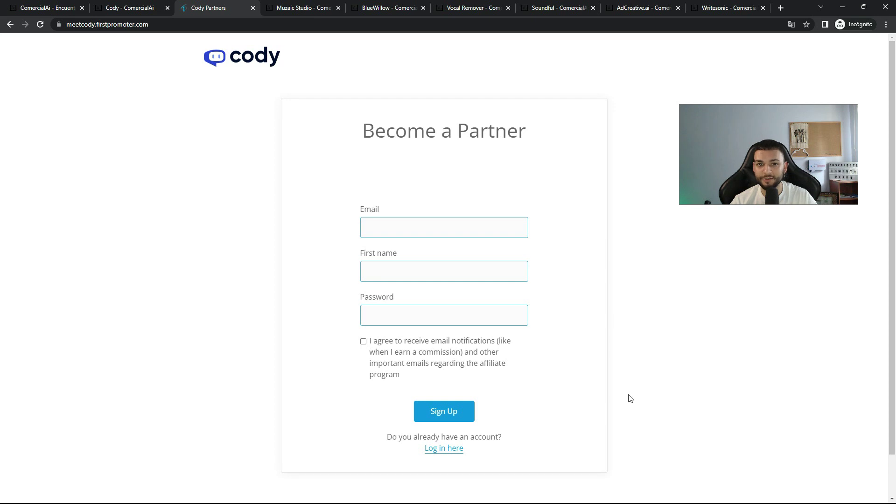
Step: Close the Cody partner sign-up page and view the LinkMink affiliate dashboard
{"action": "key", "text": "ctrl+w"}
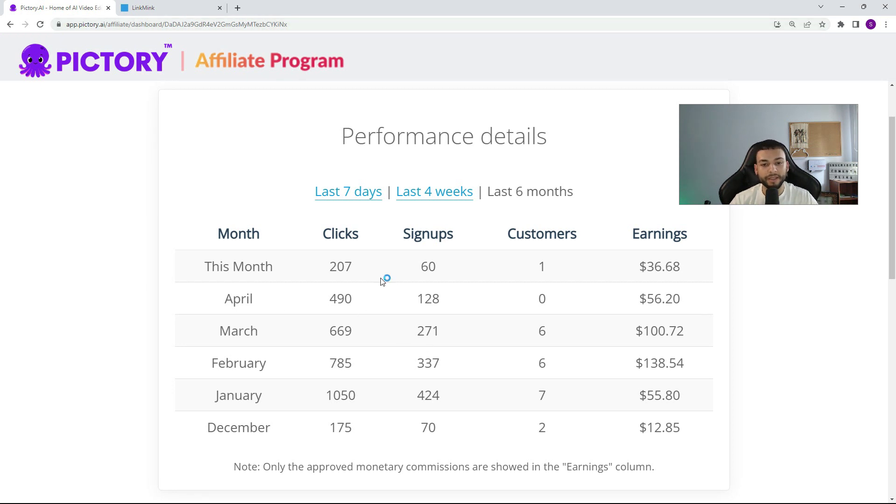
{"action": "left_click", "coordinate": [192, 8]}
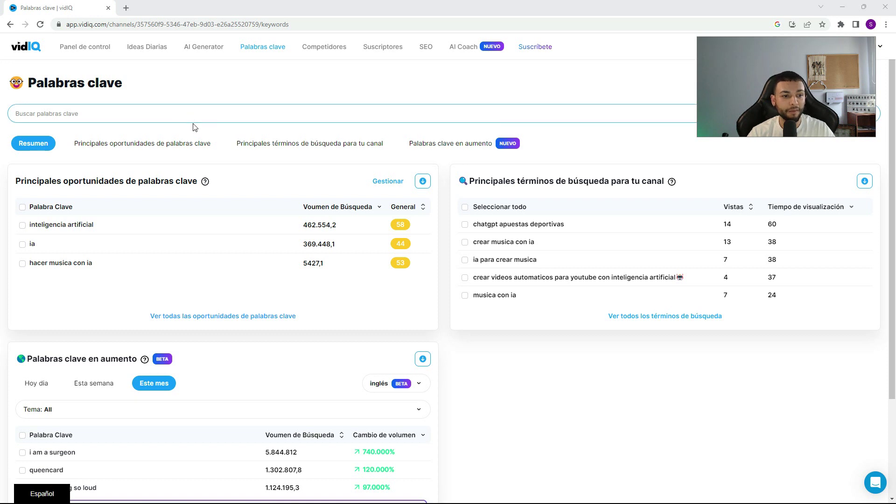
Step: Search the vidIQ keyword tool for "rytr" and examine its score, matching terms and questions
{"action": "left_click", "coordinate": [121, 120]}
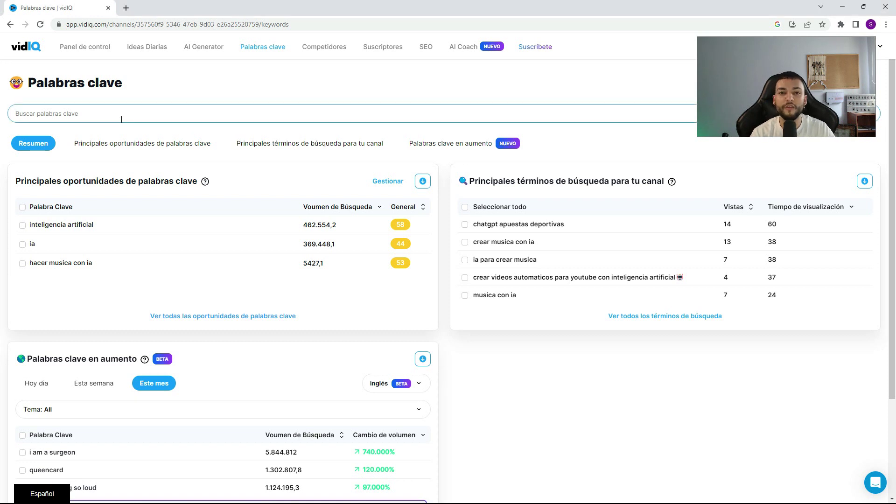
{"action": "type", "text": "rytr"}
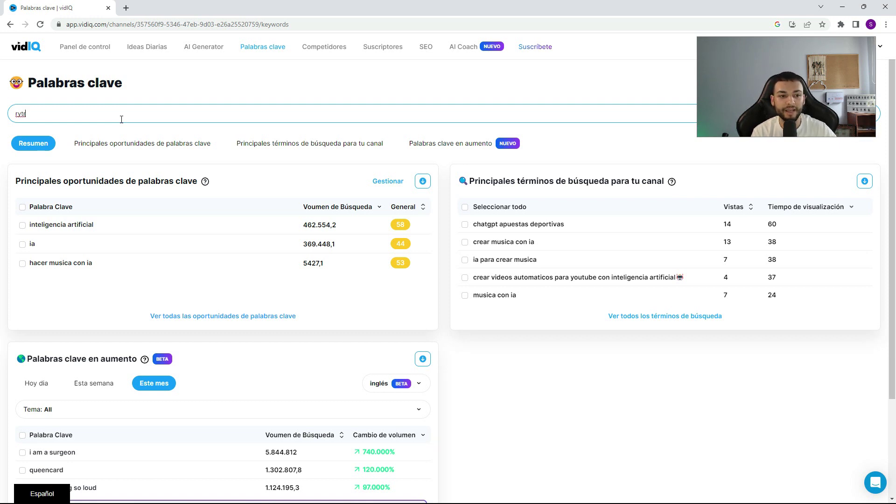
{"action": "key", "text": "Return"}
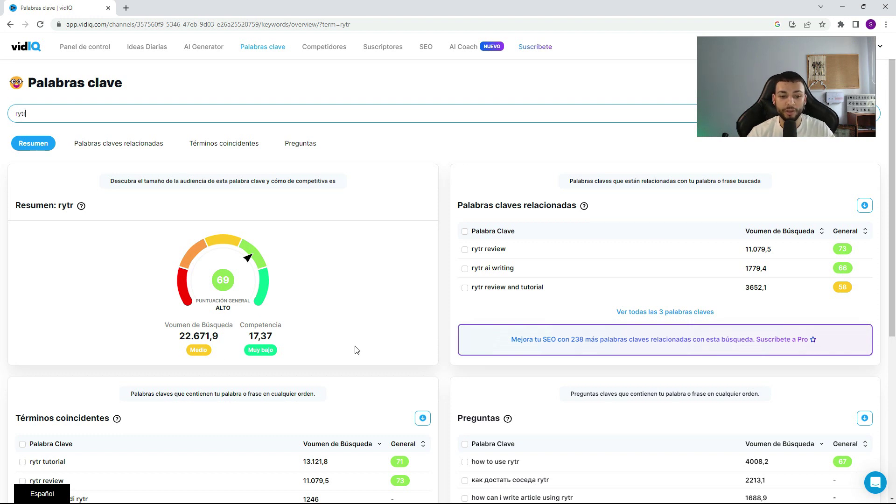
{"action": "scroll", "coordinate": [372, 356], "scroll_direction": "down", "scroll_amount": 2}
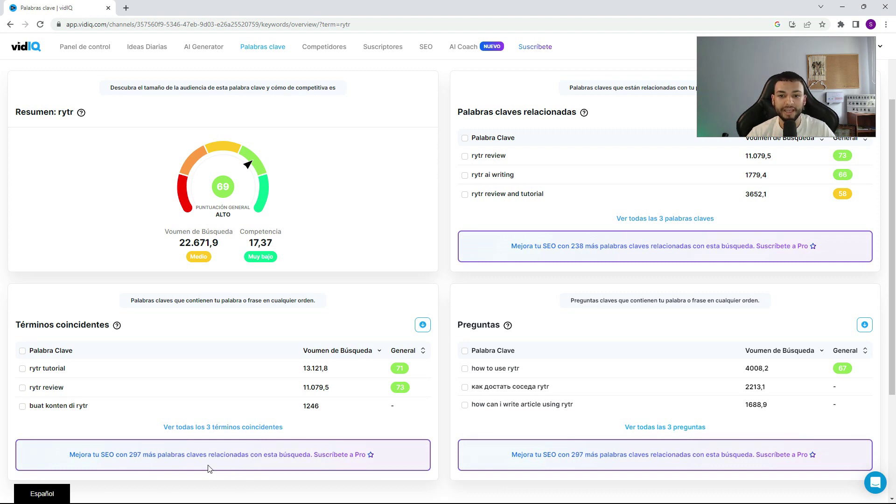
{"action": "scroll", "coordinate": [348, 381], "scroll_direction": "up", "scroll_amount": 2}
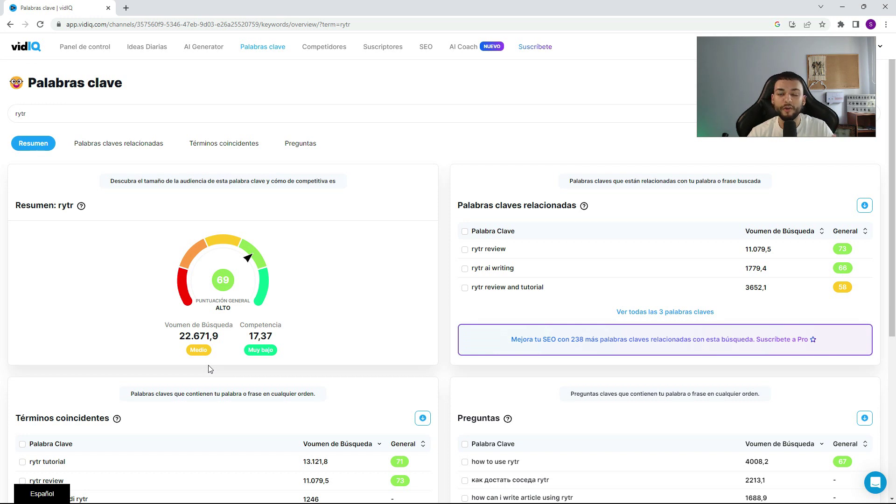
{"action": "left_click", "coordinate": [92, 110]}
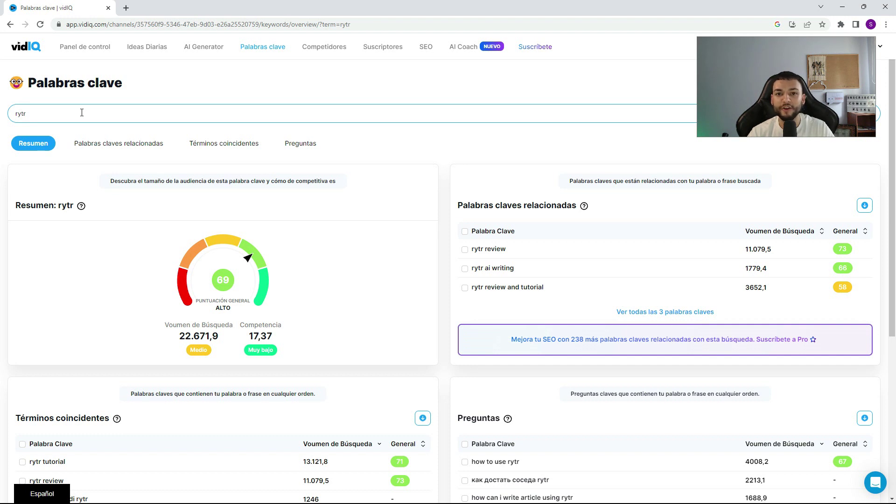
{"action": "left_click", "coordinate": [443, 238]}
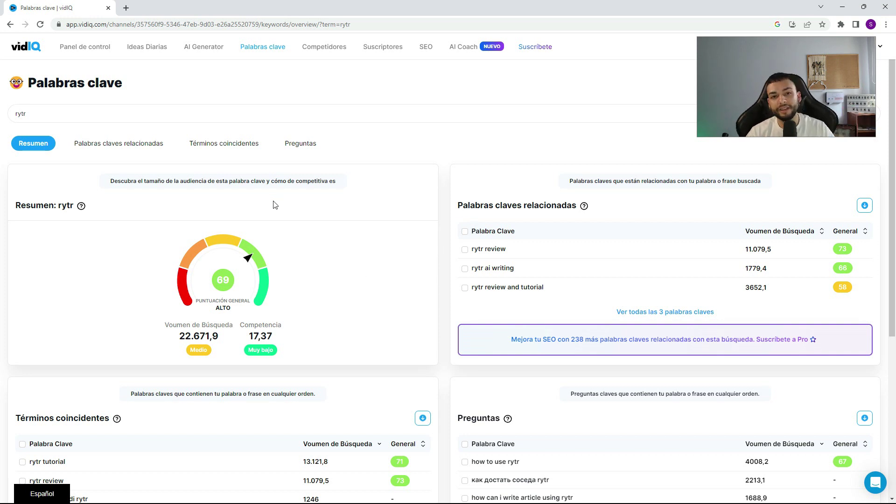
{"action": "left_click", "coordinate": [152, 119]}
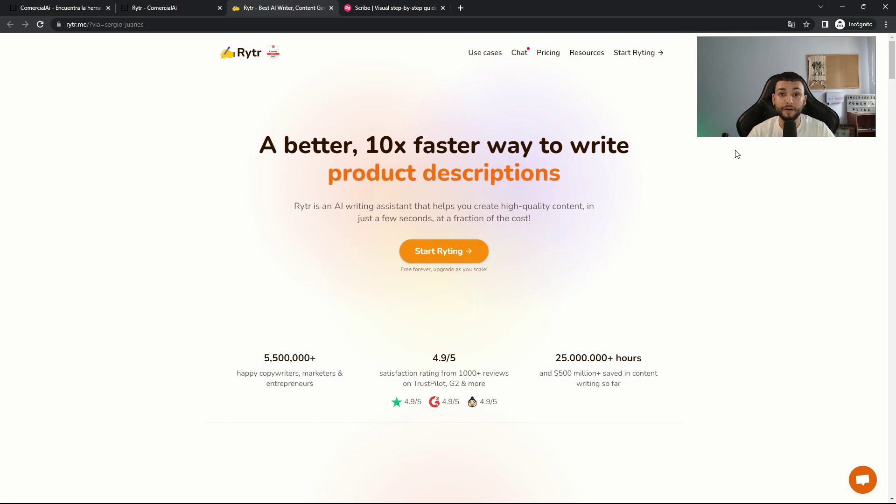
Step: Locate the Affiliate program link in the Rytr website's footer and switch to the Scribe page
{"action": "left_click_drag", "start_coordinate": [892, 61], "coordinate": [893, 476]}
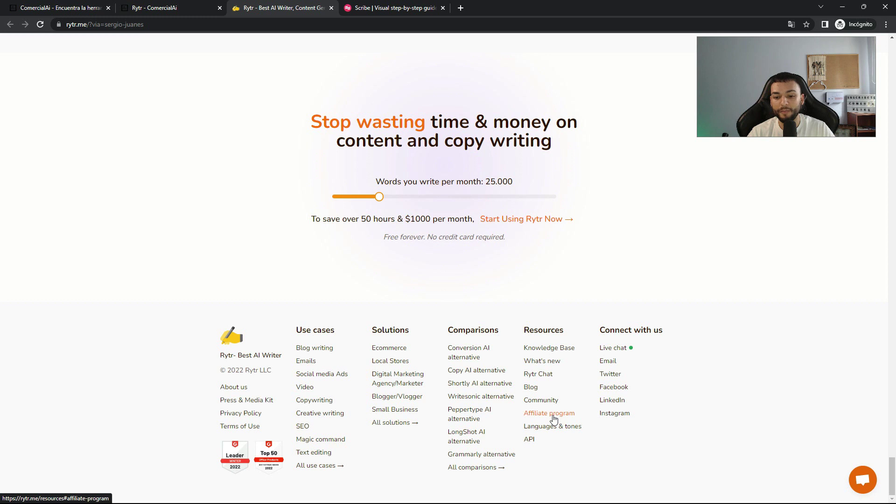
{"action": "key", "text": "ctrl+Tab"}
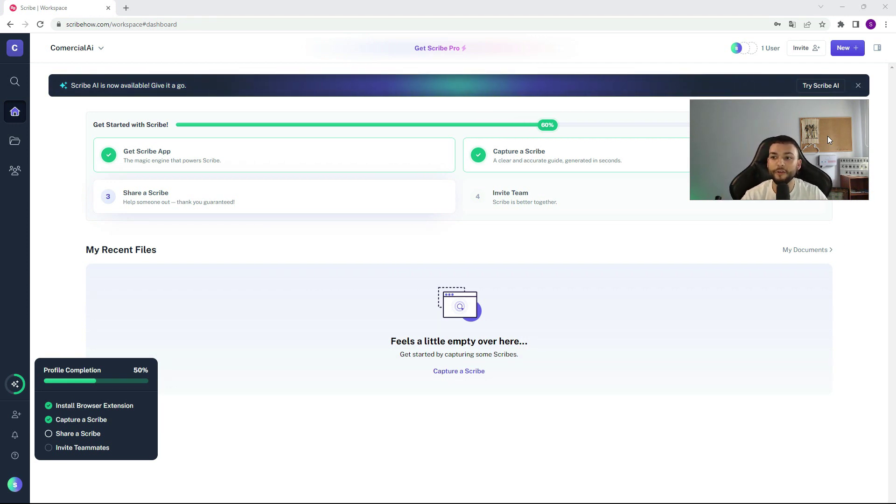
Step: Start a new Scribe capture from the workspace, recording the steps in a new tab
{"action": "left_click", "coordinate": [843, 47]}
{"action": "left_click", "coordinate": [806, 70]}
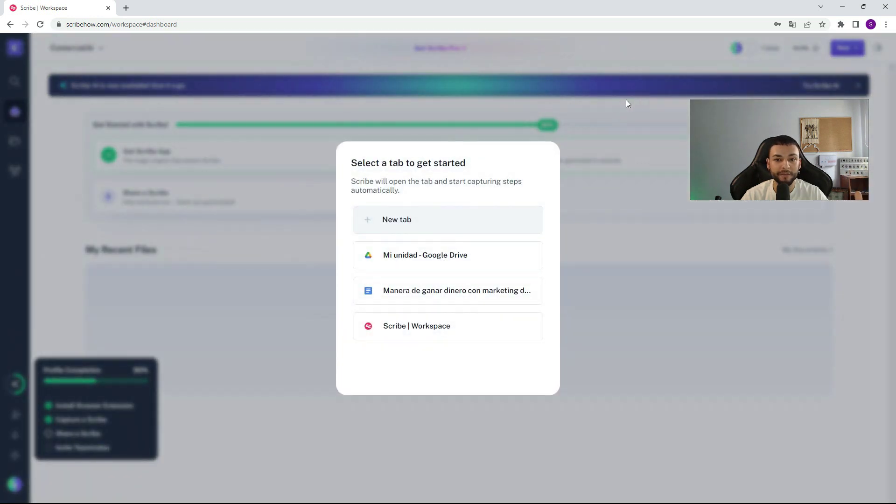
{"action": "left_click", "coordinate": [426, 218]}
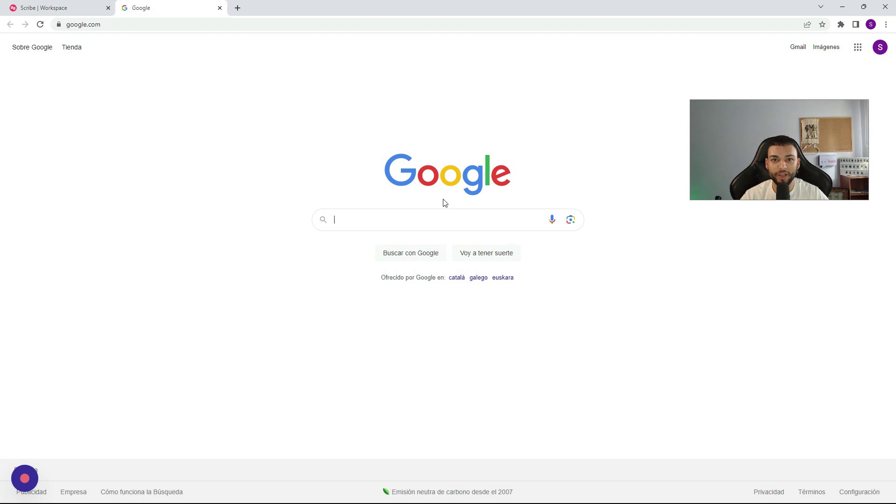
Step: Open the Rytr website through the personal rytr.me affiliate link in the captured tab
{"action": "left_click", "coordinate": [378, 23]}
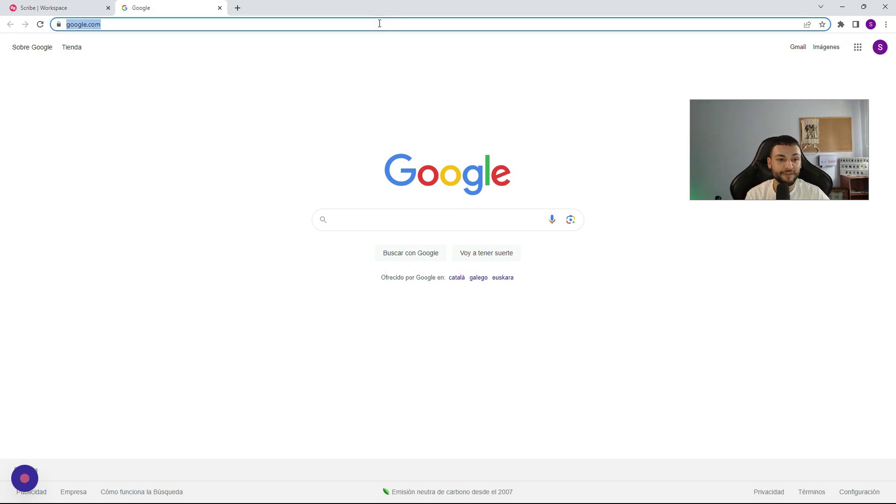
{"action": "type", "text": "https://rytr.me/?via=sergio-juanes"}
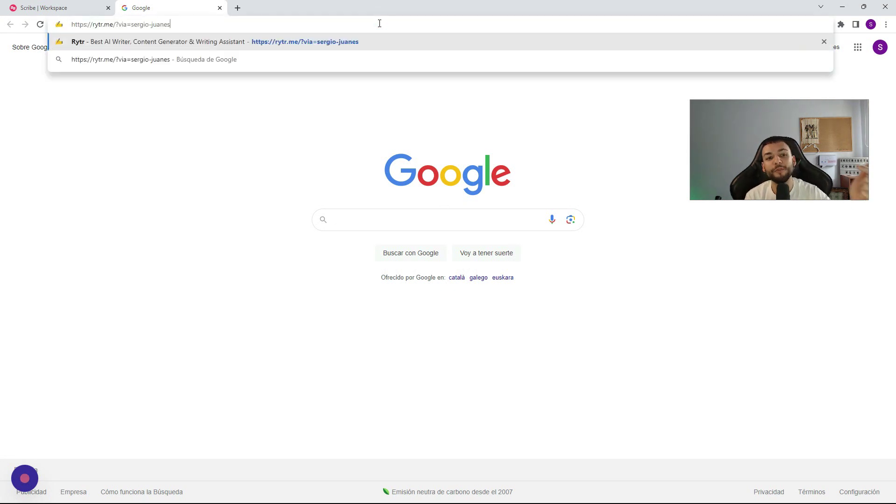
{"action": "key", "text": "Return"}
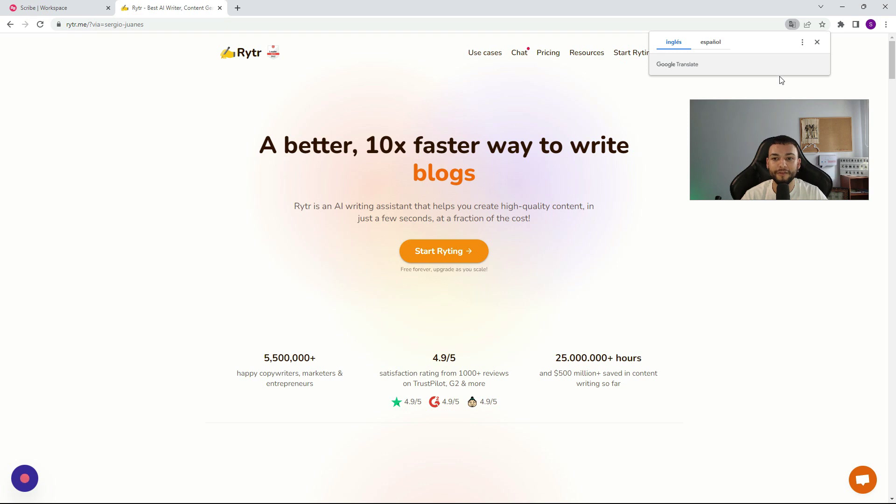
{"action": "left_click", "coordinate": [805, 89]}
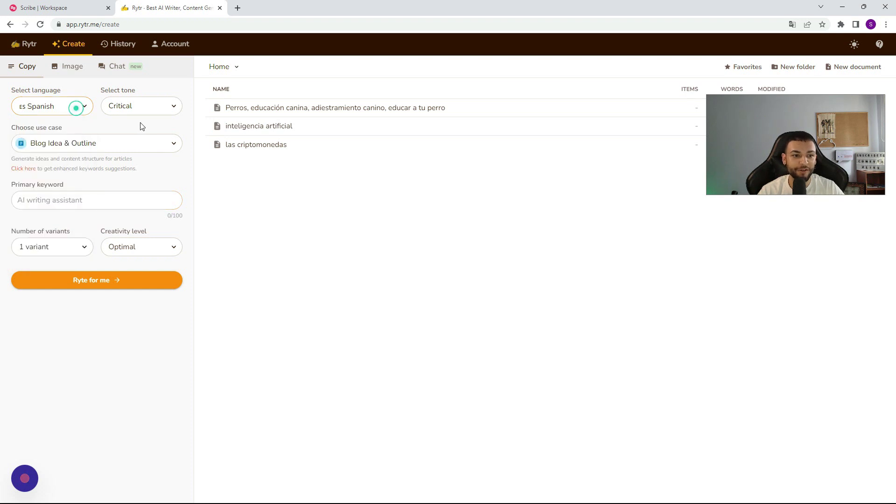
Step: Set the Rytr tone to Formal and the use case to Job Description
{"action": "left_click", "coordinate": [143, 108]}
{"action": "scroll", "coordinate": [148, 211], "scroll_direction": "down", "scroll_amount": 1}
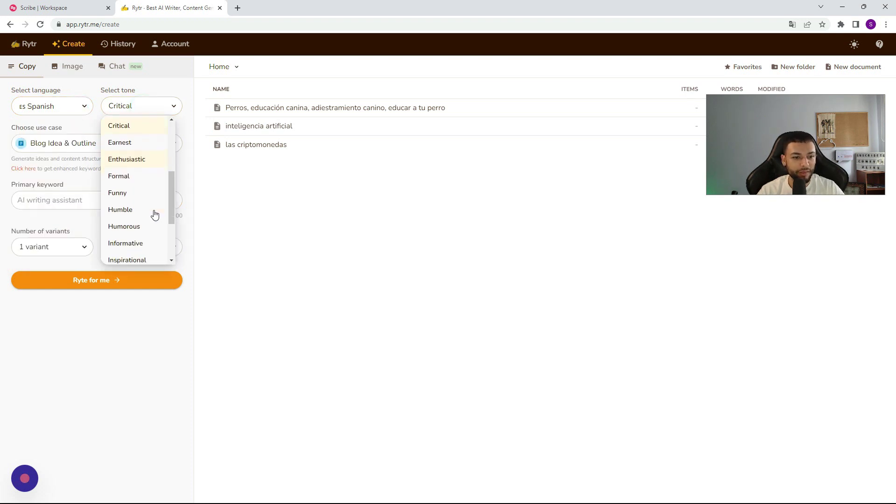
{"action": "left_click", "coordinate": [146, 177]}
{"action": "left_click", "coordinate": [132, 142]}
{"action": "scroll", "coordinate": [124, 218], "scroll_direction": "down", "scroll_amount": 5}
{"action": "left_click", "coordinate": [96, 159]}
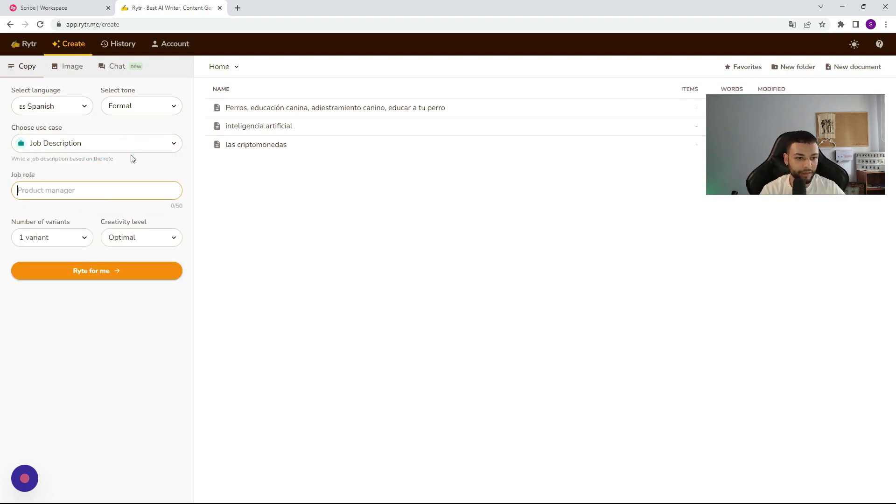
Step: Enter "Vendedor de casas" as the job role and generate the job description
{"action": "type", "text": "Vendedor"}
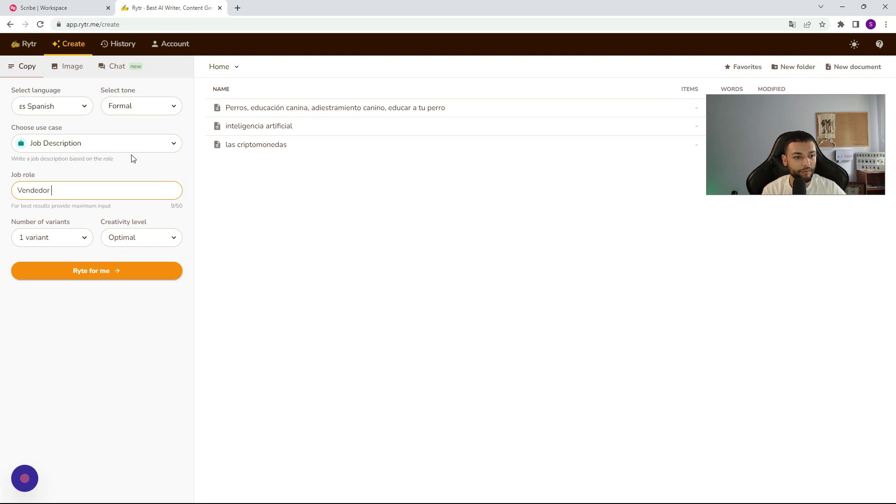
{"action": "type", "text": " de casas"}
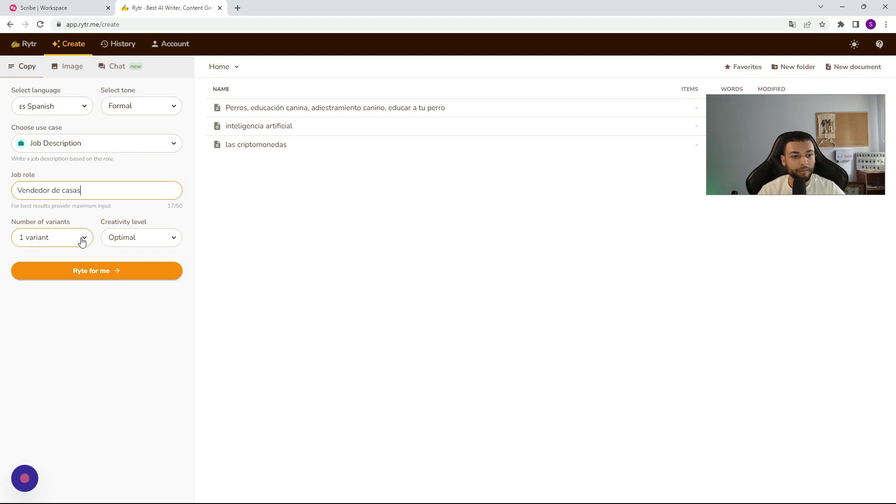
{"action": "left_click", "coordinate": [124, 277]}
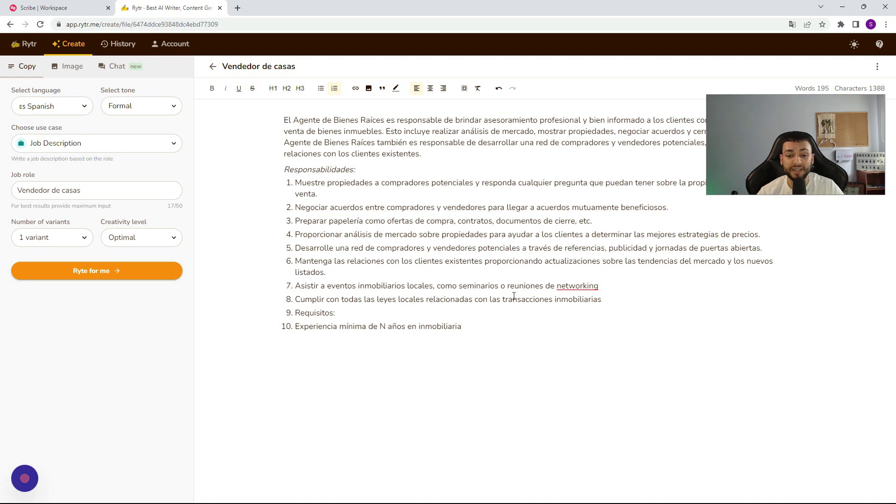
Step: Select the entire generated job description, copy it and clear the selection
{"action": "left_click_drag", "start_coordinate": [464, 327], "coordinate": [280, 117]}
{"action": "right_click", "coordinate": [379, 165]}
{"action": "left_click", "coordinate": [382, 176]}
{"action": "left_click", "coordinate": [676, 322]}
Step: Download the generated job description as a .docx file
{"action": "left_click", "coordinate": [877, 66]}
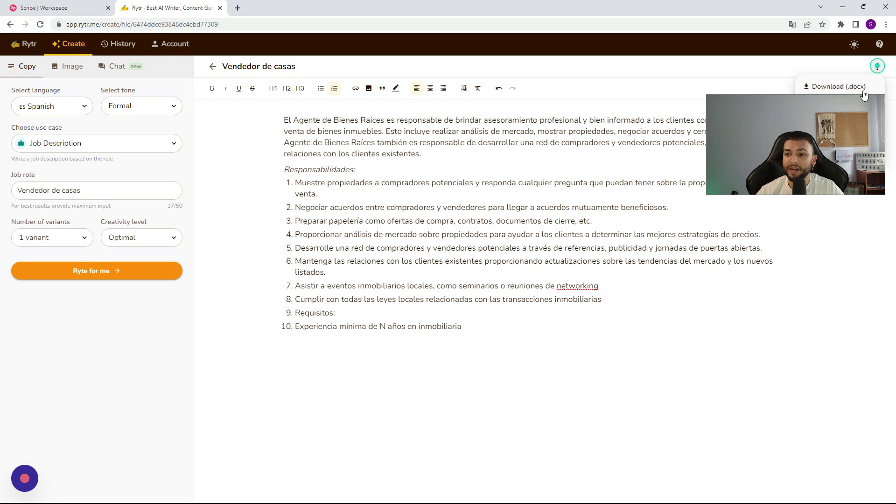
{"action": "left_click", "coordinate": [840, 87]}
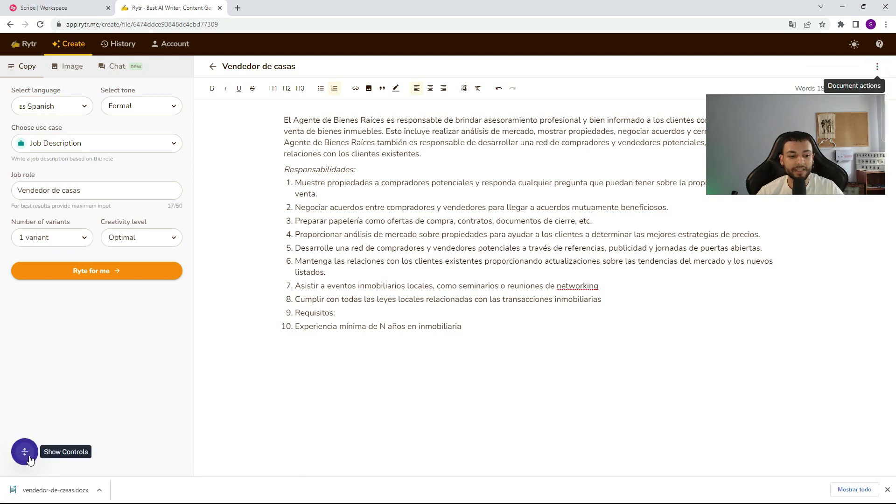
Step: Stop the Scribe capture and generate the step-by-step guide from the recorded Rytr session
{"action": "left_click", "coordinate": [29, 458]}
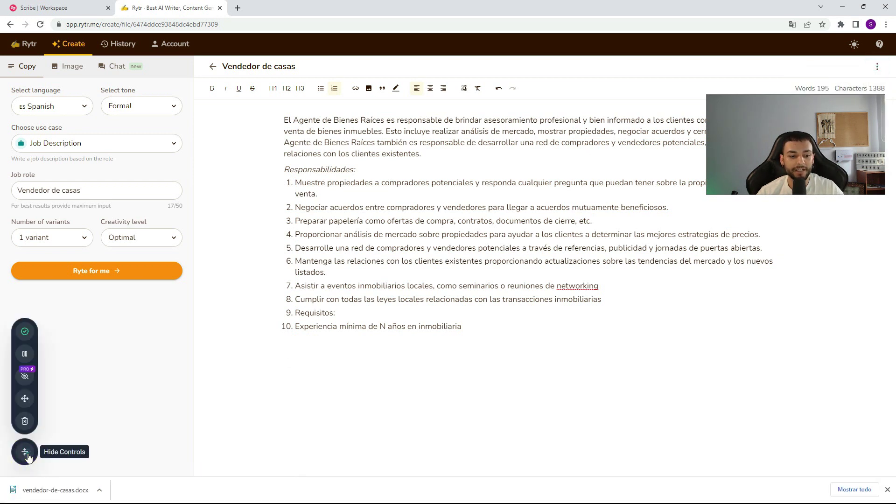
{"action": "left_click", "coordinate": [25, 333]}
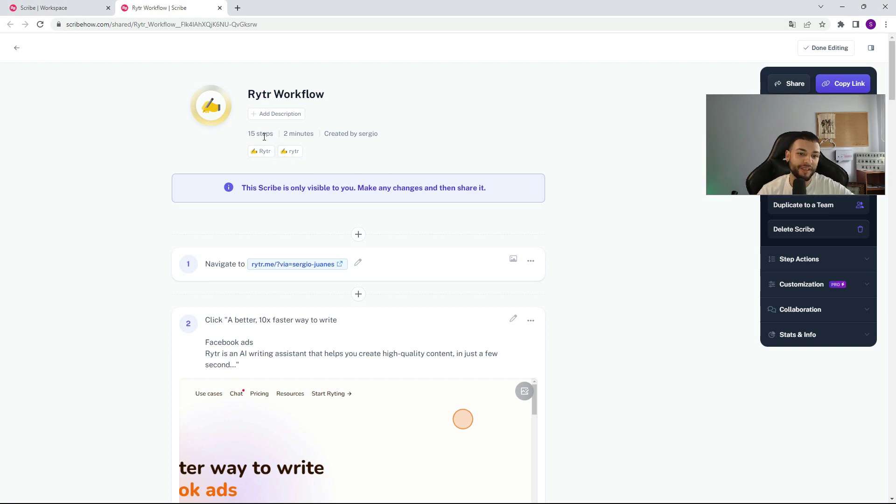
Step: Review the first six steps of the Rytr Workflow guide and check the options available for the "Click Formal" step
{"action": "scroll", "coordinate": [420, 232], "scroll_direction": "down", "scroll_amount": 1}
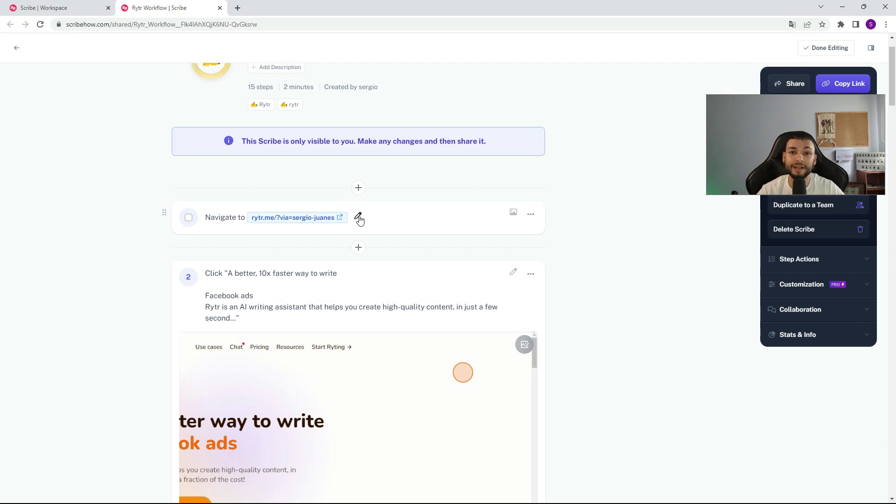
{"action": "scroll", "coordinate": [502, 238], "scroll_direction": "down", "scroll_amount": 9}
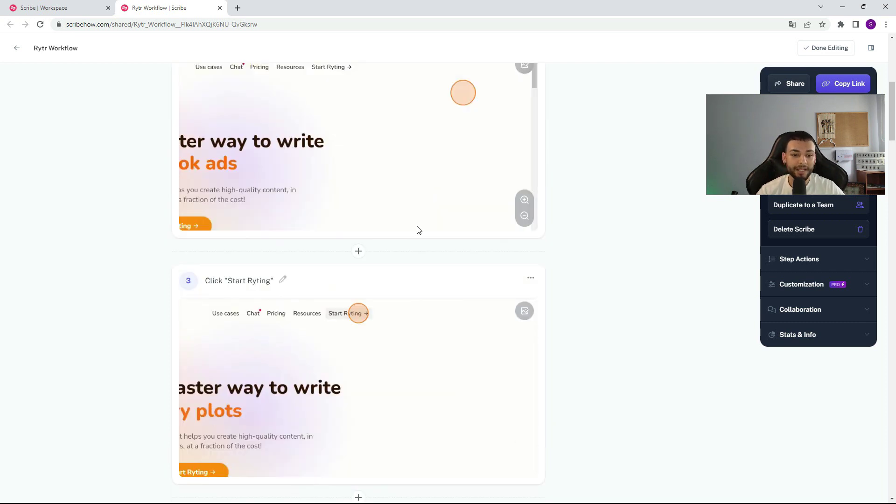
{"action": "scroll", "coordinate": [402, 209], "scroll_direction": "down", "scroll_amount": 3}
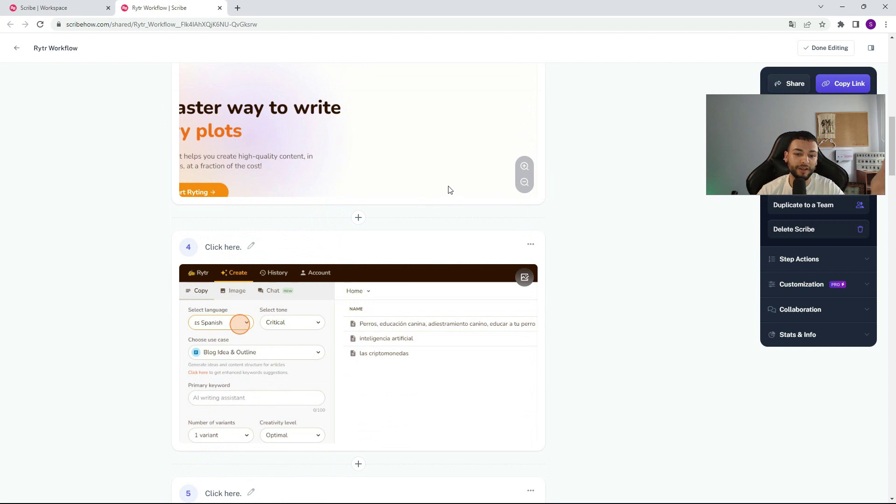
{"action": "scroll", "coordinate": [448, 190], "scroll_direction": "down", "scroll_amount": 2}
{"action": "scroll", "coordinate": [386, 314], "scroll_direction": "down", "scroll_amount": 6}
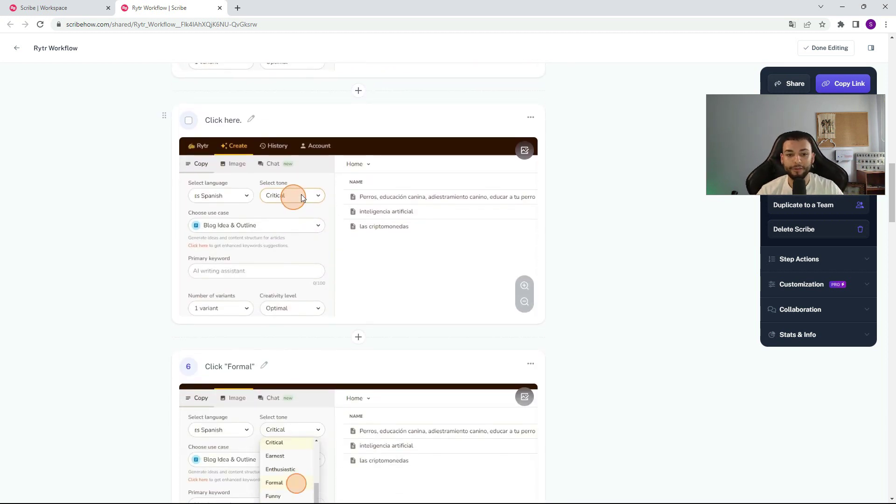
{"action": "scroll", "coordinate": [303, 206], "scroll_direction": "down", "scroll_amount": 5}
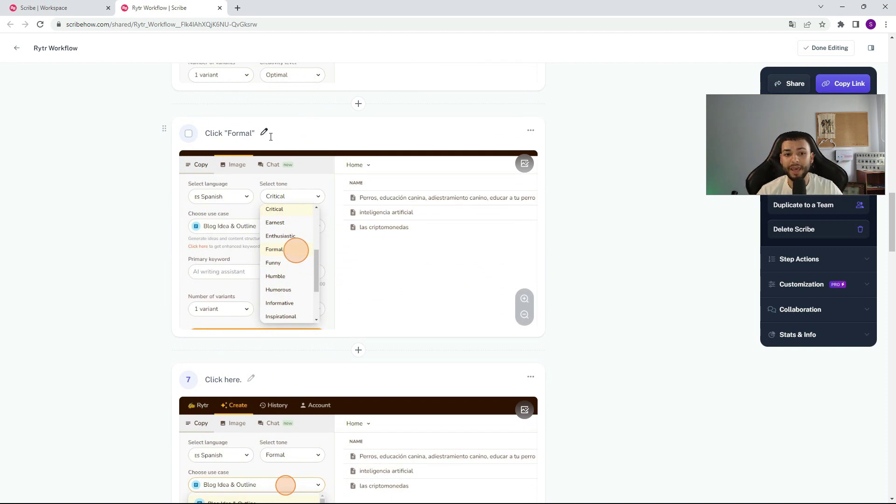
{"action": "left_click", "coordinate": [531, 130]}
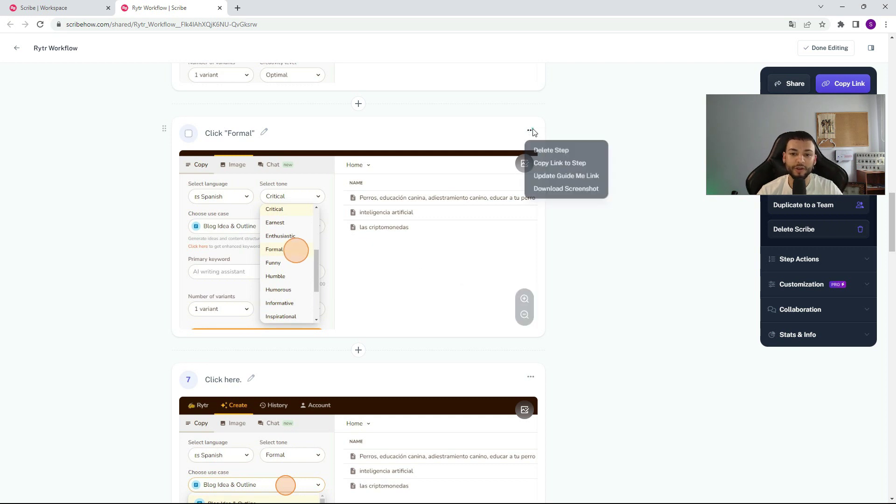
{"action": "left_click", "coordinate": [651, 289]}
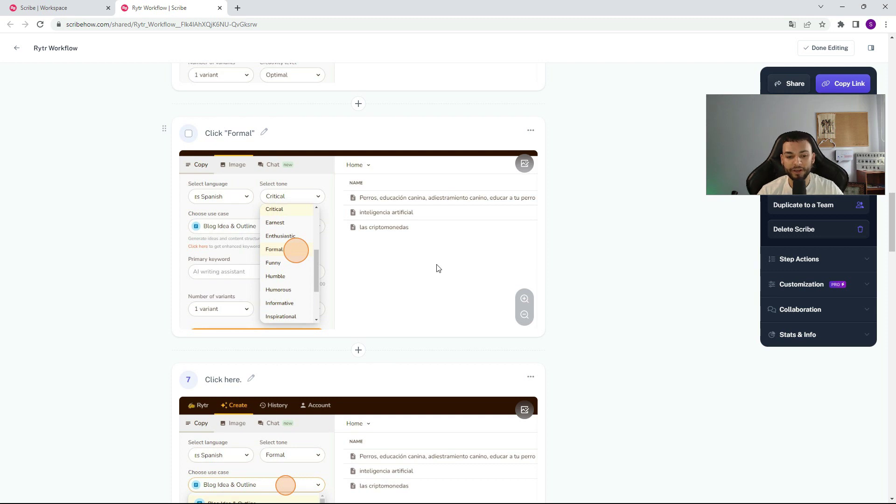
Step: Shorten the text of step 9 to "Vendedor de casas", removing the recorded caps lock entries
{"action": "scroll", "coordinate": [439, 269], "scroll_direction": "down", "scroll_amount": 6}
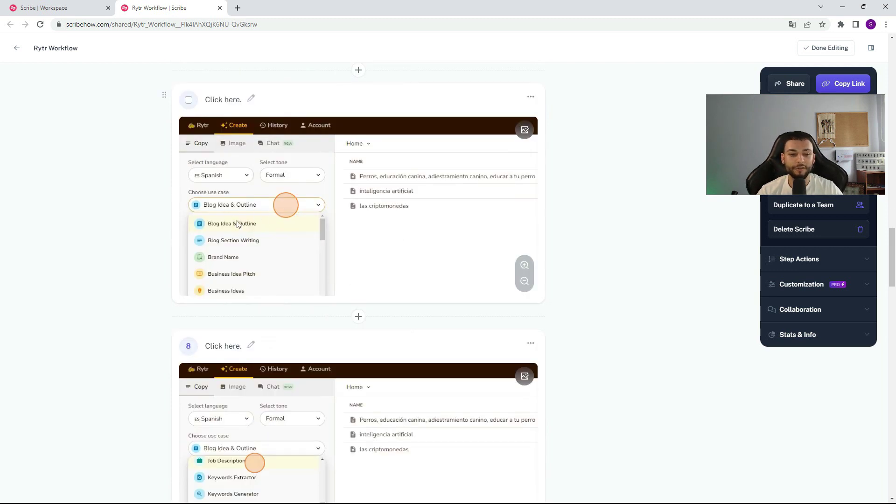
{"action": "scroll", "coordinate": [238, 224], "scroll_direction": "down", "scroll_amount": 3}
{"action": "scroll", "coordinate": [262, 210], "scroll_direction": "down", "scroll_amount": 3}
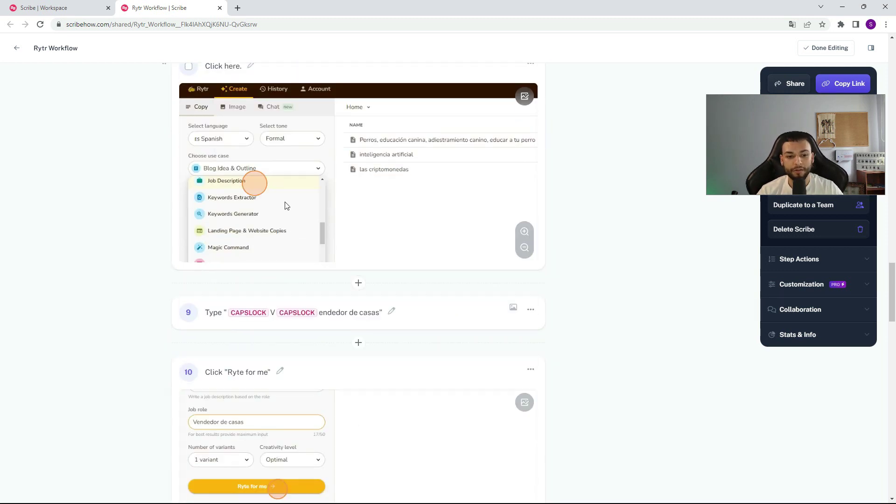
{"action": "scroll", "coordinate": [287, 206], "scroll_direction": "down", "scroll_amount": 1}
{"action": "scroll", "coordinate": [372, 280], "scroll_direction": "down", "scroll_amount": 3}
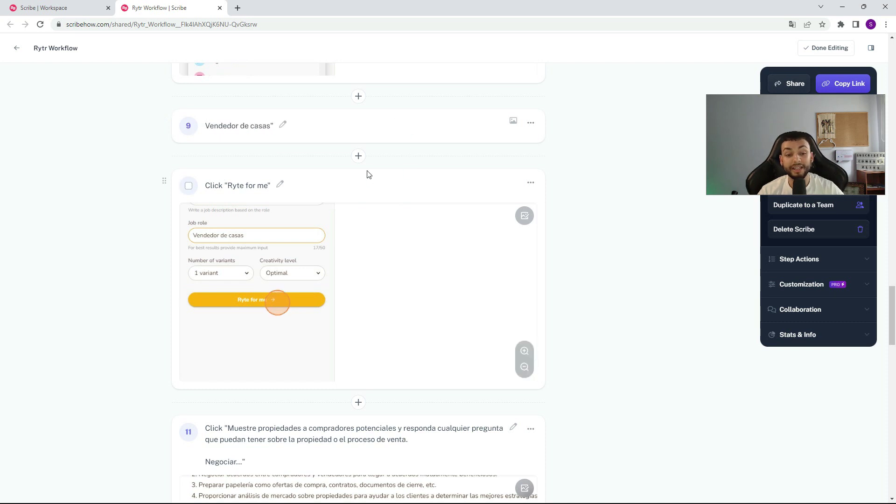
Step: Review the rest of the guide, from step 10 to the .docx download in step 15
{"action": "scroll", "coordinate": [242, 166], "scroll_direction": "down", "scroll_amount": 1}
{"action": "scroll", "coordinate": [262, 266], "scroll_direction": "down", "scroll_amount": 3}
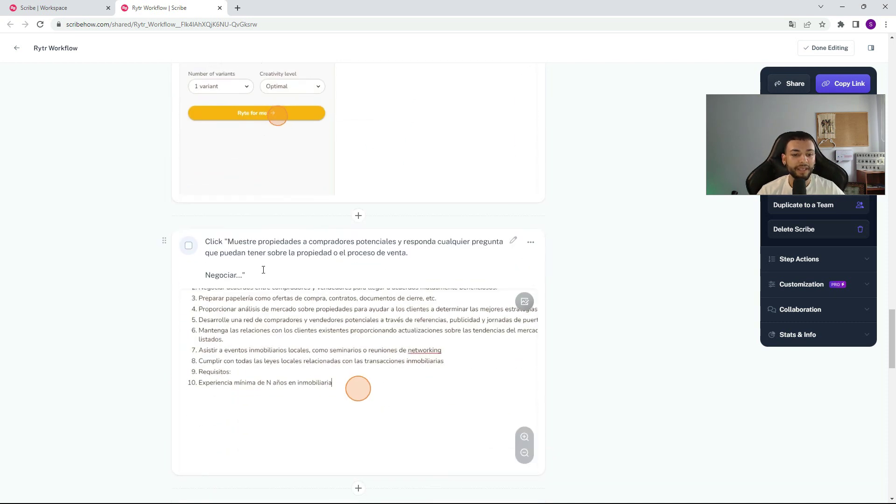
{"action": "scroll", "coordinate": [205, 225], "scroll_direction": "down", "scroll_amount": 3}
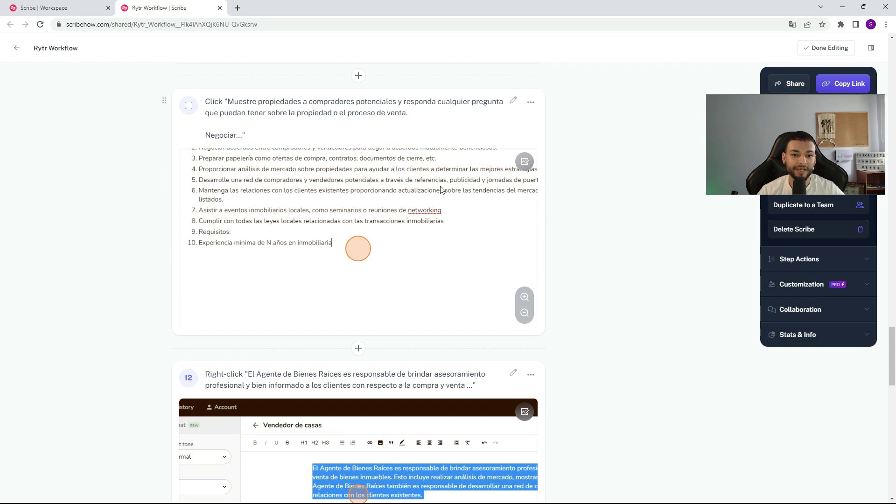
{"action": "scroll", "coordinate": [441, 189], "scroll_direction": "down", "scroll_amount": 8}
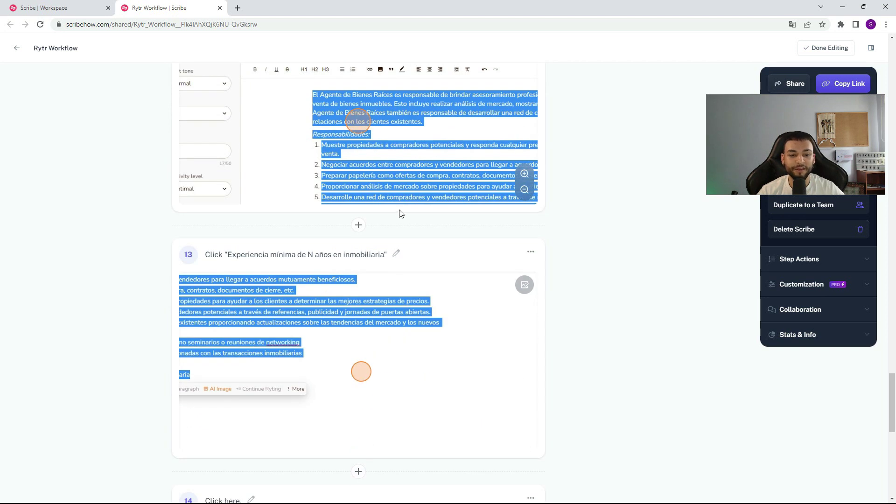
{"action": "scroll", "coordinate": [401, 214], "scroll_direction": "down", "scroll_amount": 10}
{"action": "scroll", "coordinate": [490, 196], "scroll_direction": "up", "scroll_amount": 2}
{"action": "scroll", "coordinate": [464, 293], "scroll_direction": "down", "scroll_amount": 3}
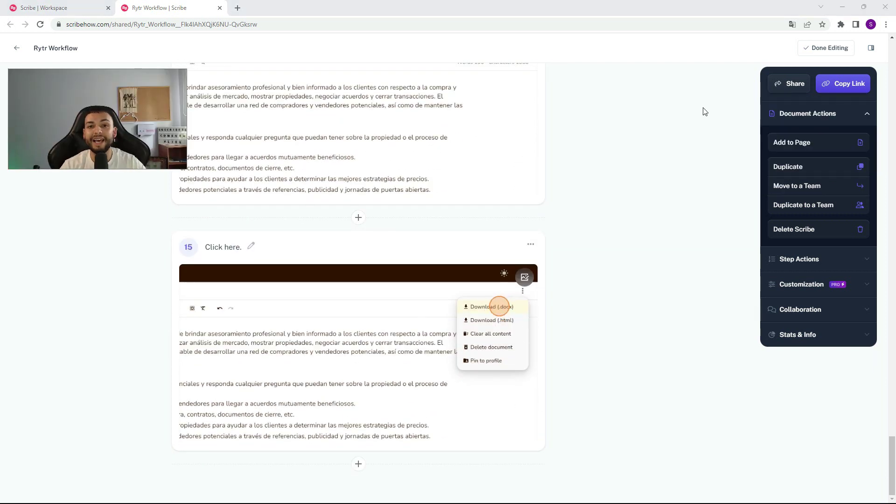
Step: Finish editing the guide, then export it as a PDF and open the exported file
{"action": "left_click", "coordinate": [815, 54]}
{"action": "left_click", "coordinate": [859, 47]}
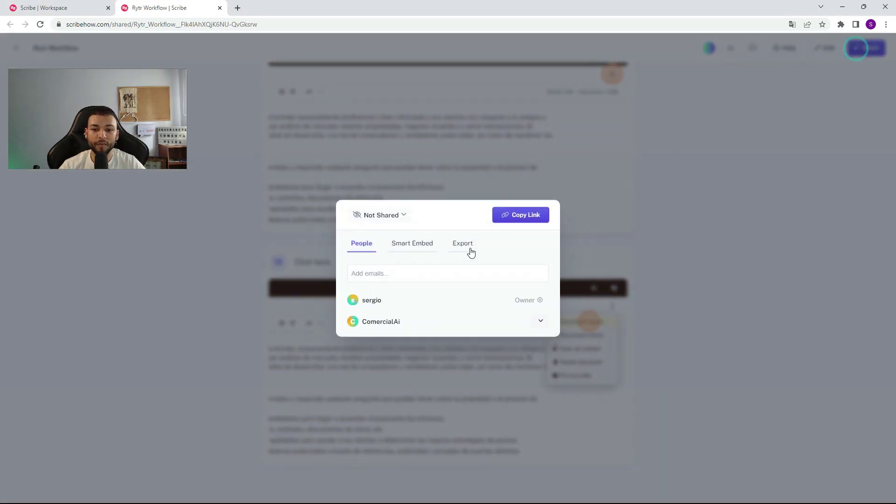
{"action": "left_click", "coordinate": [465, 245]}
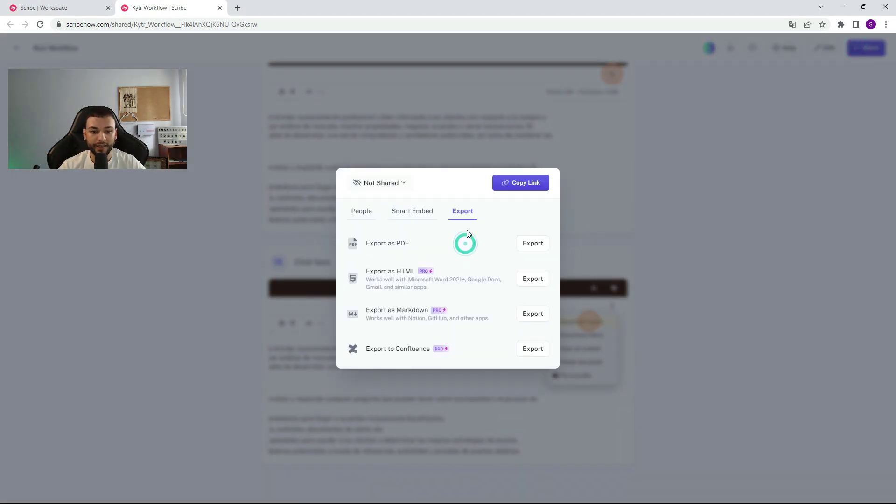
{"action": "left_click", "coordinate": [535, 247]}
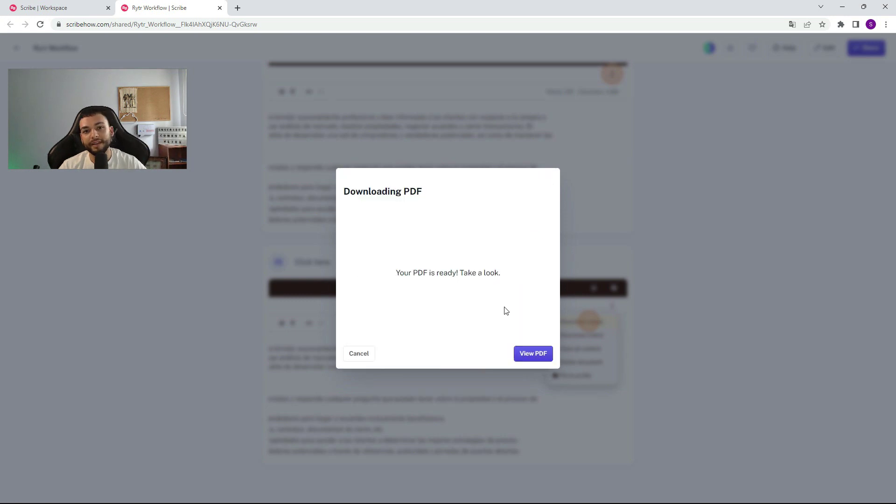
{"action": "left_click", "coordinate": [537, 356]}
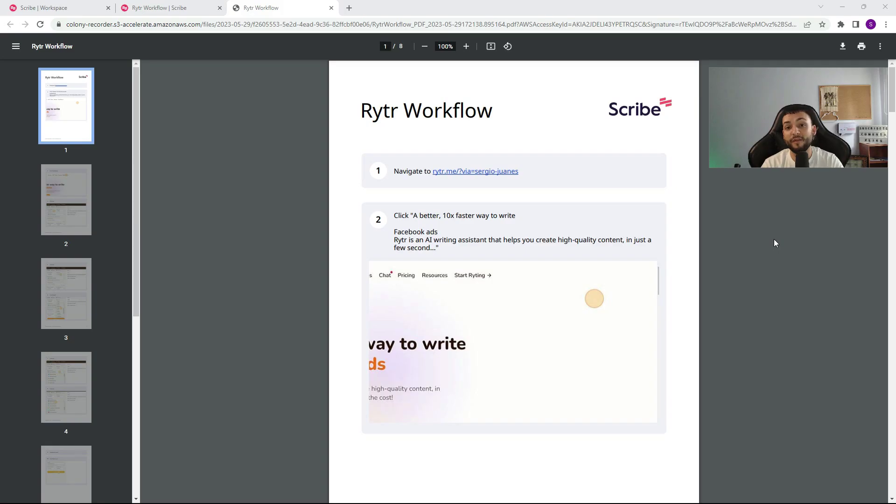